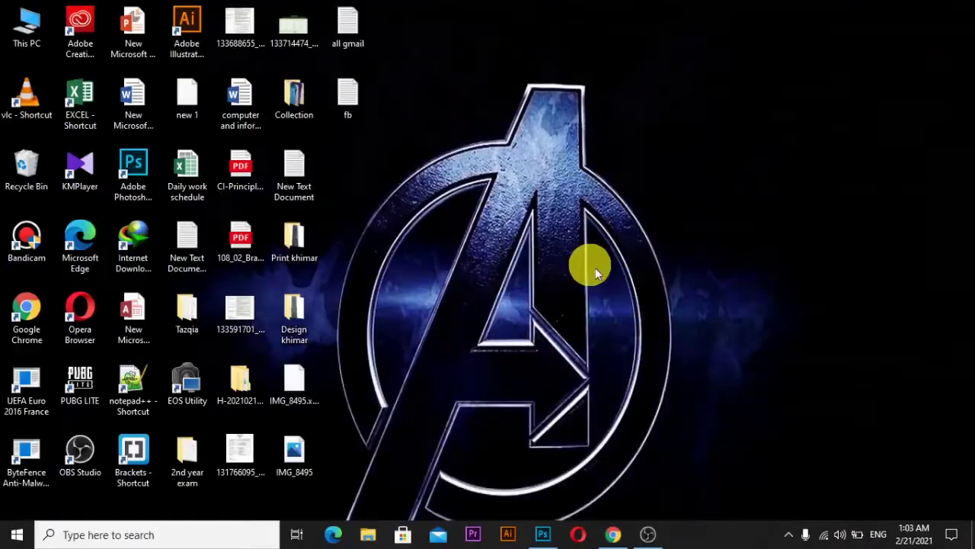
# - Refresh the desktop and restore Photoshop's blank Untitled-1 document, opening the File menu
pyautogui.rightClick(596, 268)
pyautogui.click(644, 304)
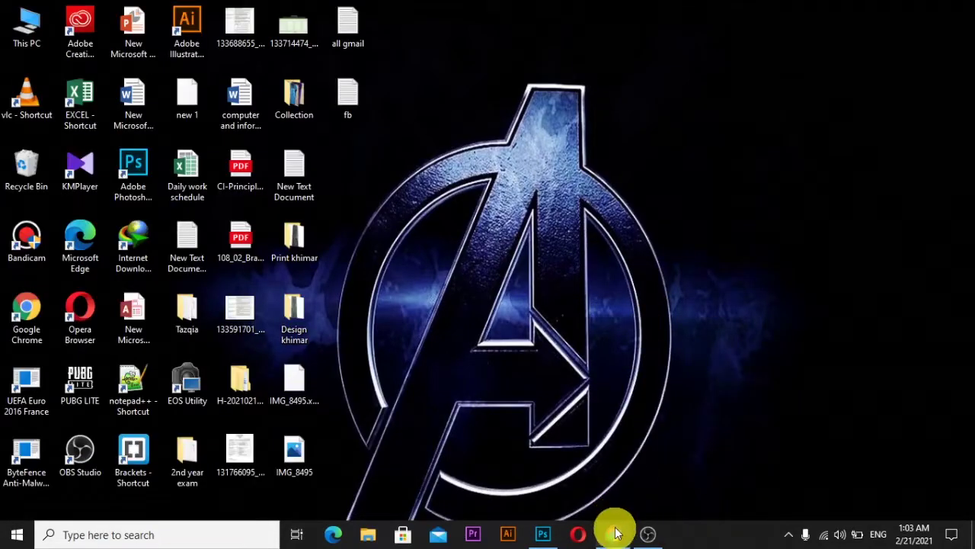
pyautogui.click(543, 534)
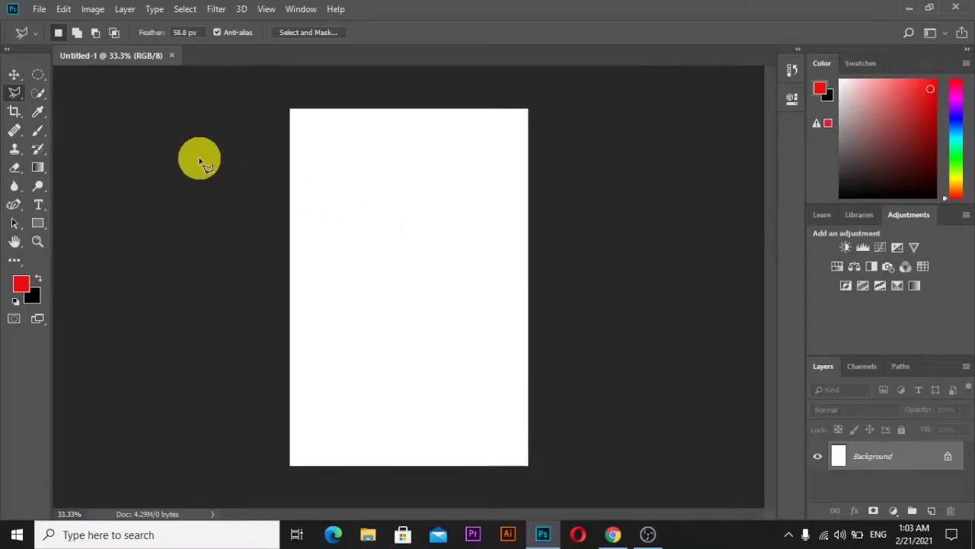
pyautogui.click(38, 13)
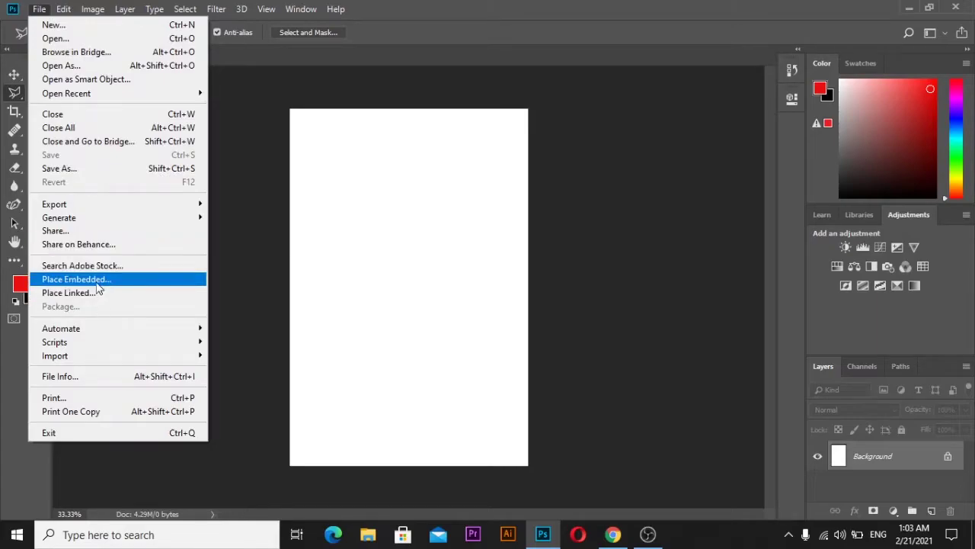
# - Place Embedded the IMG_8495 raw photo from the Desktop into Untitled-1
pyautogui.click(96, 282)
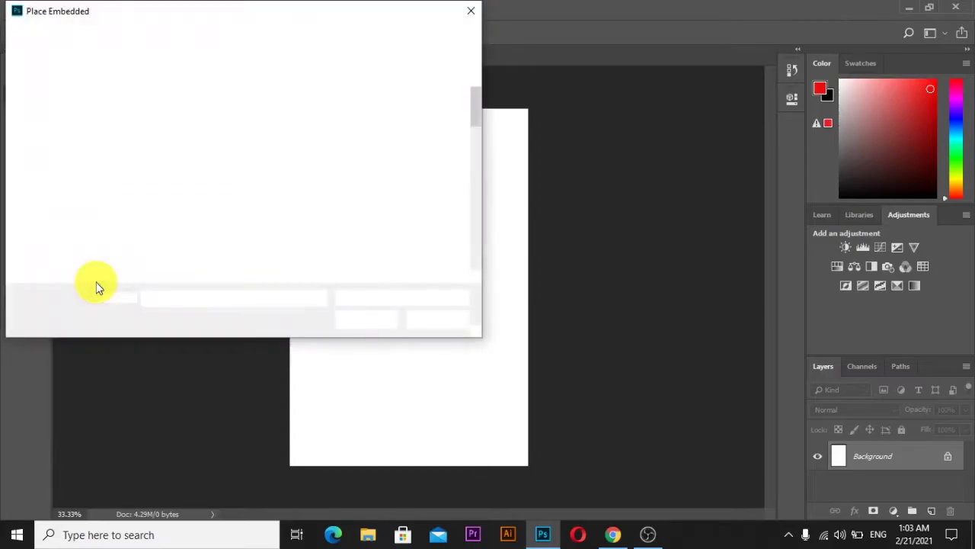
pyautogui.scroll(-2, 329, 240)
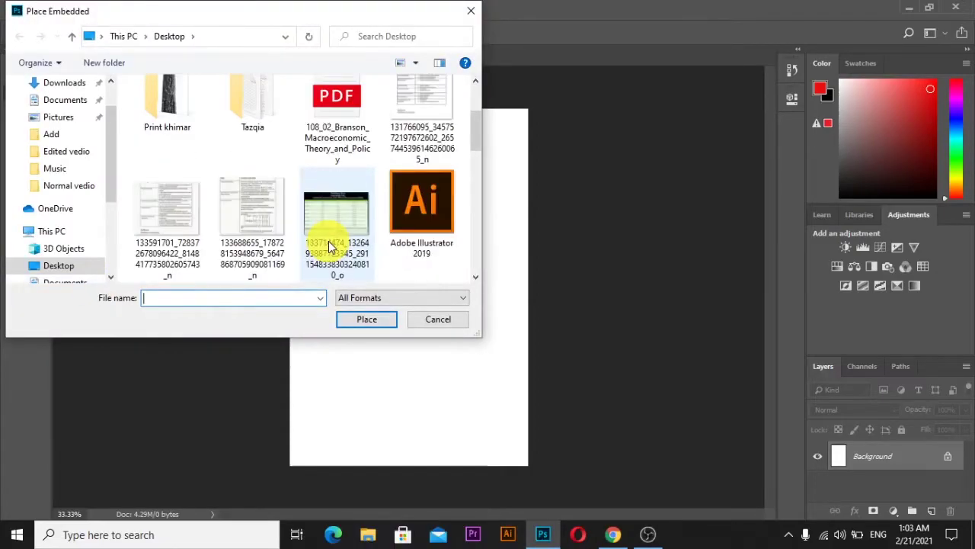
pyautogui.scroll(-3, 329, 240)
pyautogui.scroll(-2, 328, 241)
pyautogui.scroll(4, 329, 241)
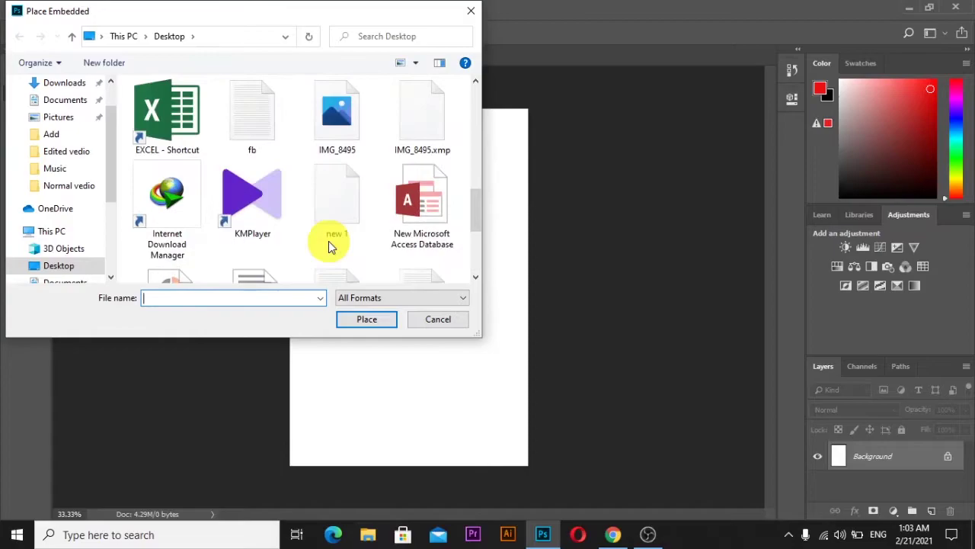
pyautogui.scroll(2, 328, 241)
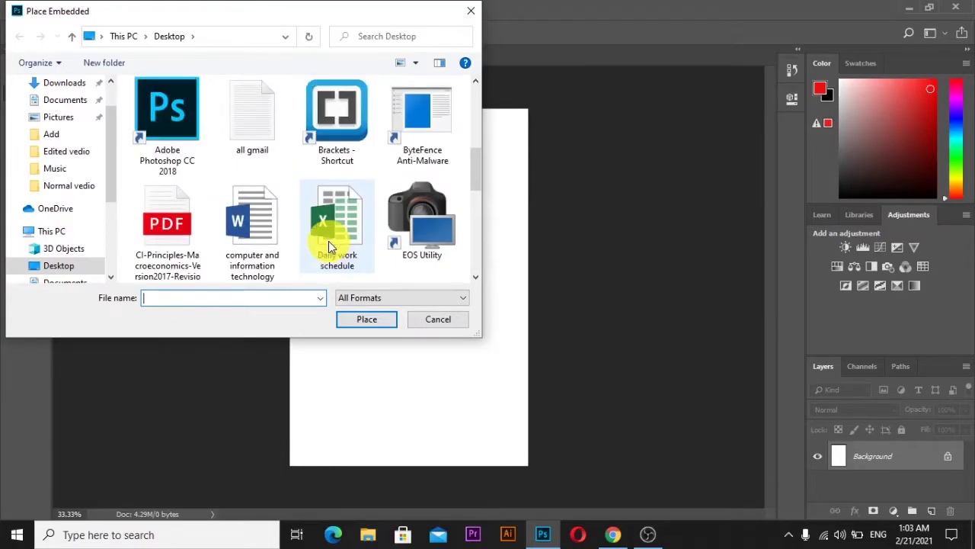
pyautogui.scroll(3, 329, 241)
pyautogui.scroll(2, 328, 241)
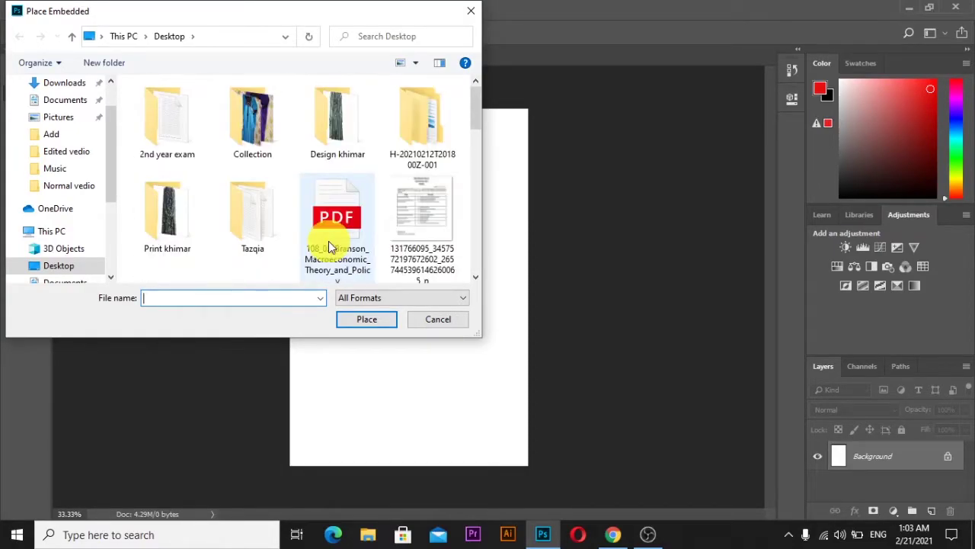
pyautogui.scroll(-1, 329, 241)
pyautogui.scroll(-2, 329, 241)
pyautogui.scroll(-2, 329, 241)
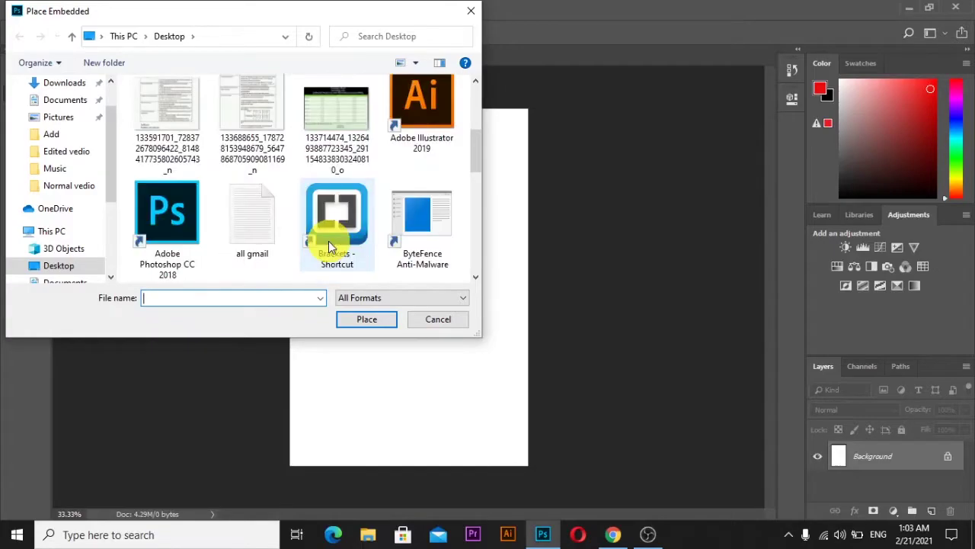
pyautogui.scroll(-2, 329, 240)
pyautogui.scroll(-2, 329, 241)
pyautogui.scroll(-2, 329, 240)
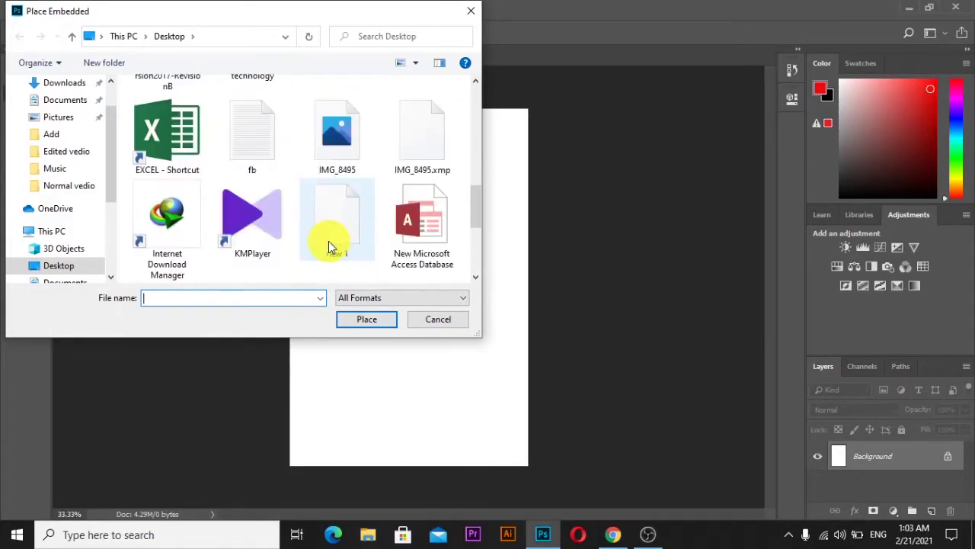
pyautogui.click(336, 131)
pyautogui.click(372, 319)
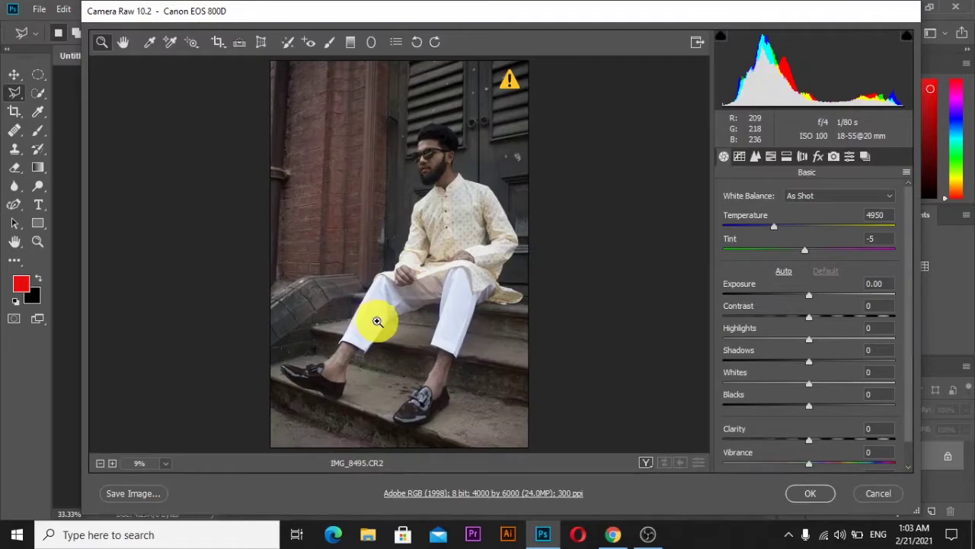
# - Accept IMG_8495's default Camera Raw settings with OK to place it
pyautogui.click(812, 493)
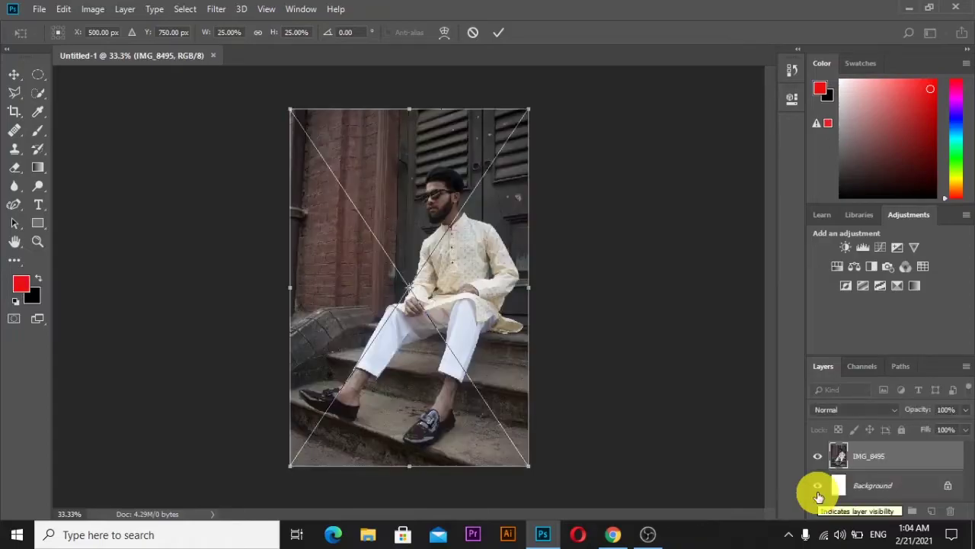
# - Commit the free transform so the photo fills the Untitled-1 canvas
pyautogui.click(497, 32)
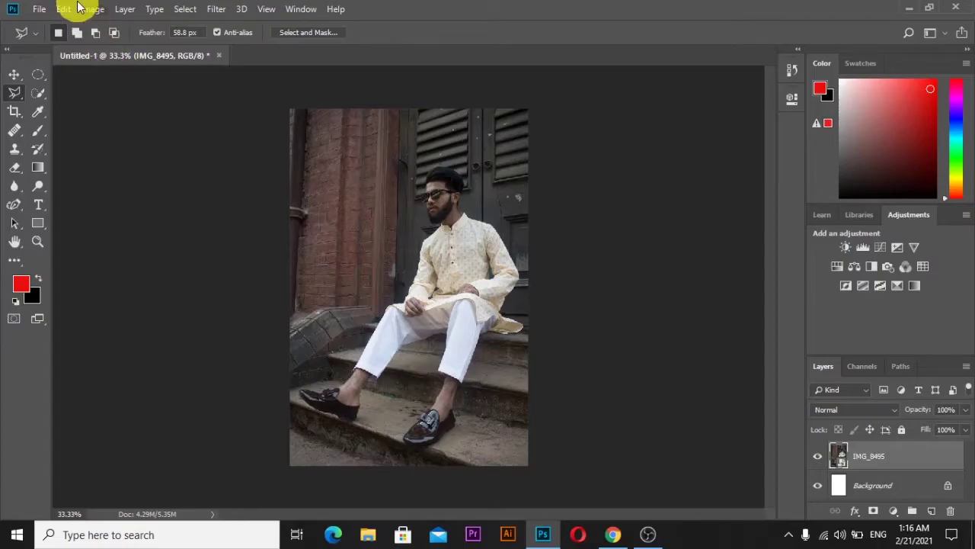
# - Open the Export As dialog for Untitled-1 (Alt+Shift+Ctrl+W)
pyautogui.click(39, 9)
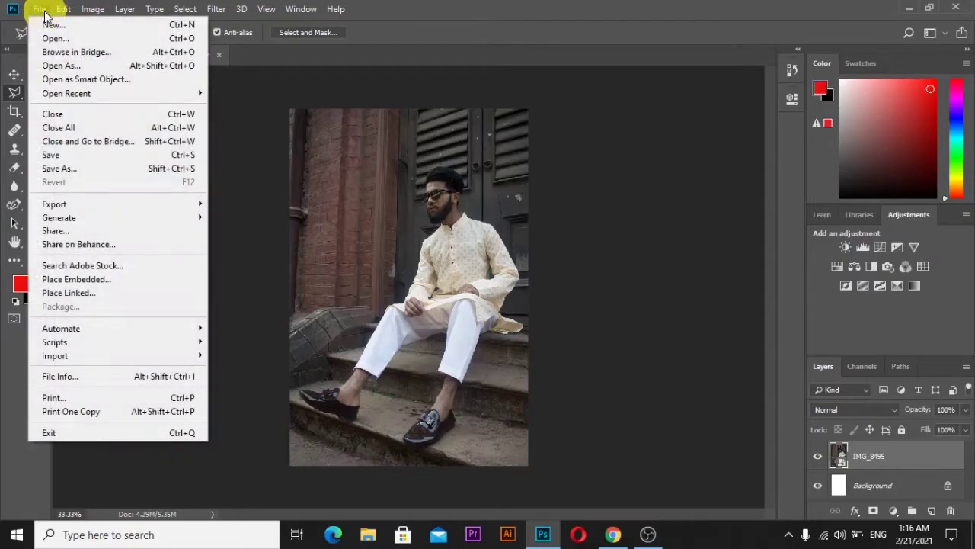
pyautogui.moveTo(54, 204)
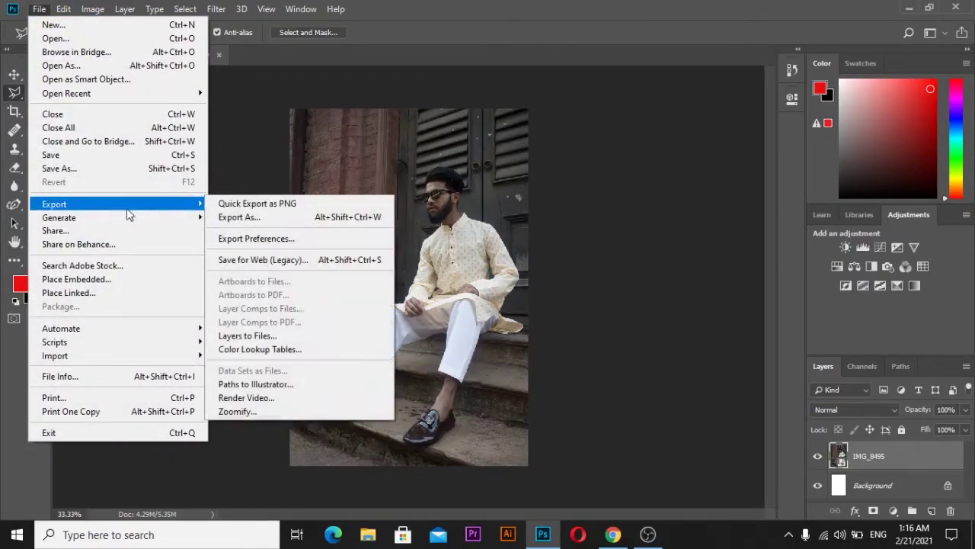
pyautogui.click(268, 216)
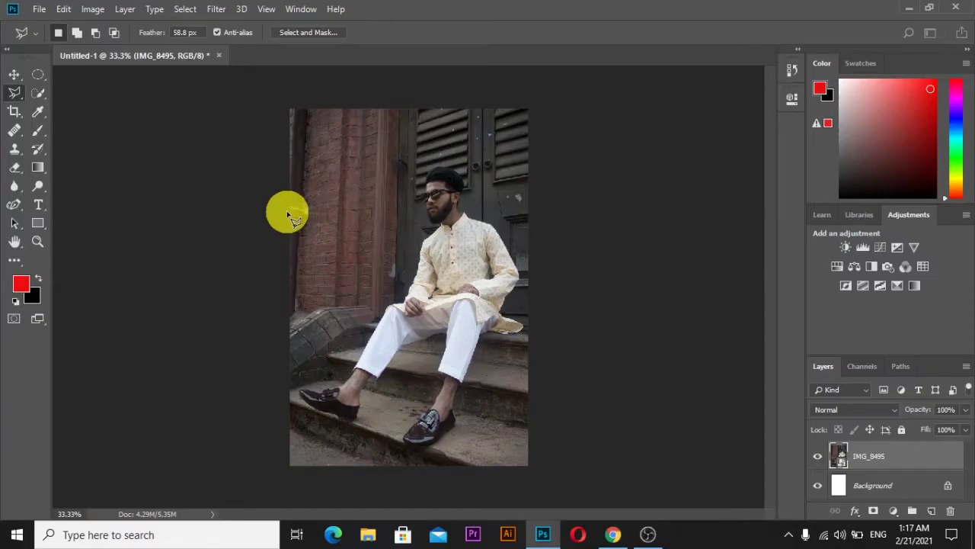
pyautogui.hotkey('ctrl', 'alt', 'shift', 'w')
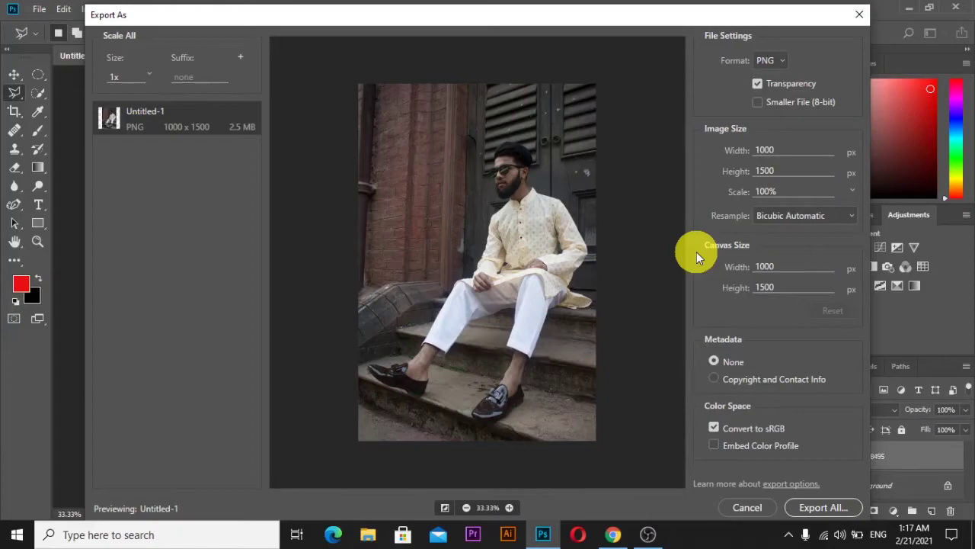
# - Change the export format from PNG to JPG at 100% quality and proceed to save
pyautogui.click(783, 61)
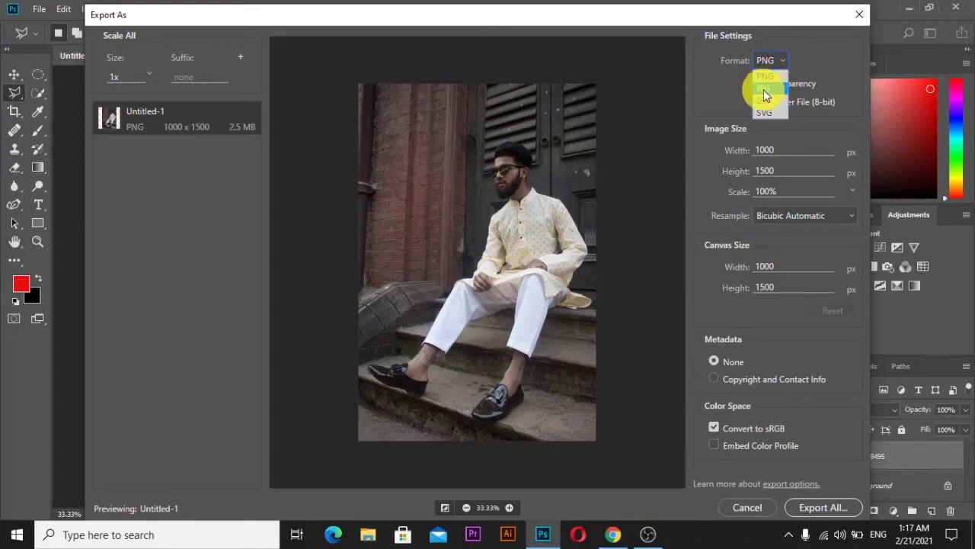
pyautogui.click(771, 90)
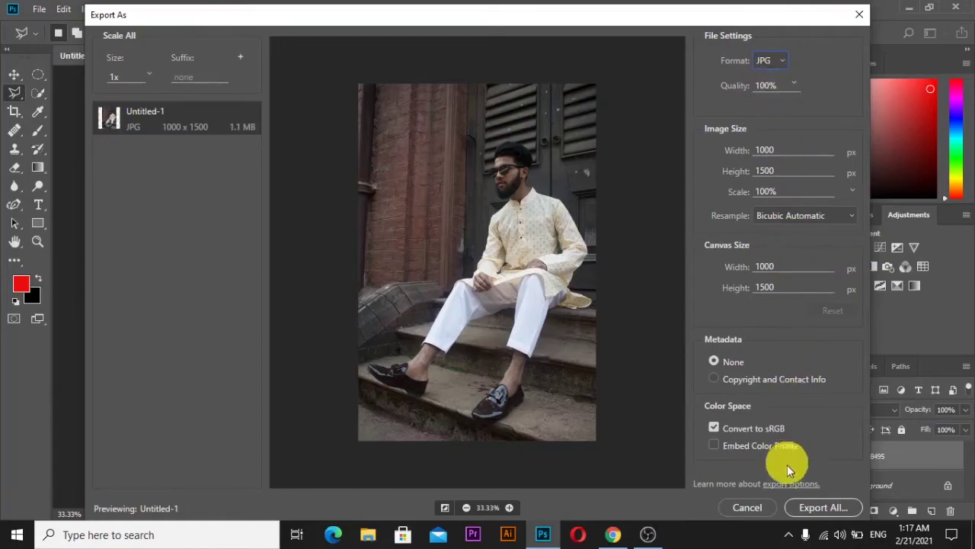
pyautogui.click(828, 511)
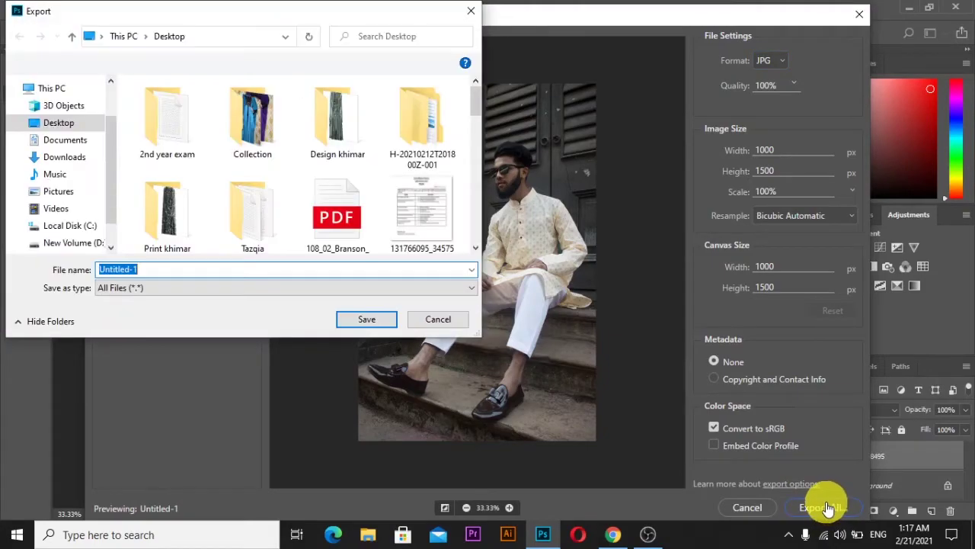
# - Save the JPG export as vv on the Desktop, then minimise Photoshop
pyautogui.scroll(-1, 328, 180)
pyautogui.scroll(-2, 444, 176)
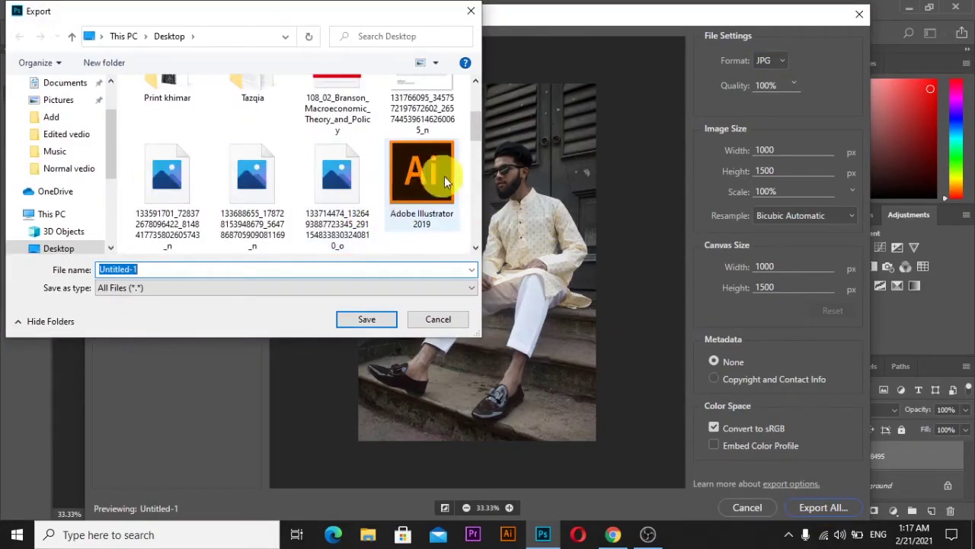
pyautogui.moveTo(474, 128); pyautogui.dragTo(472, 232)
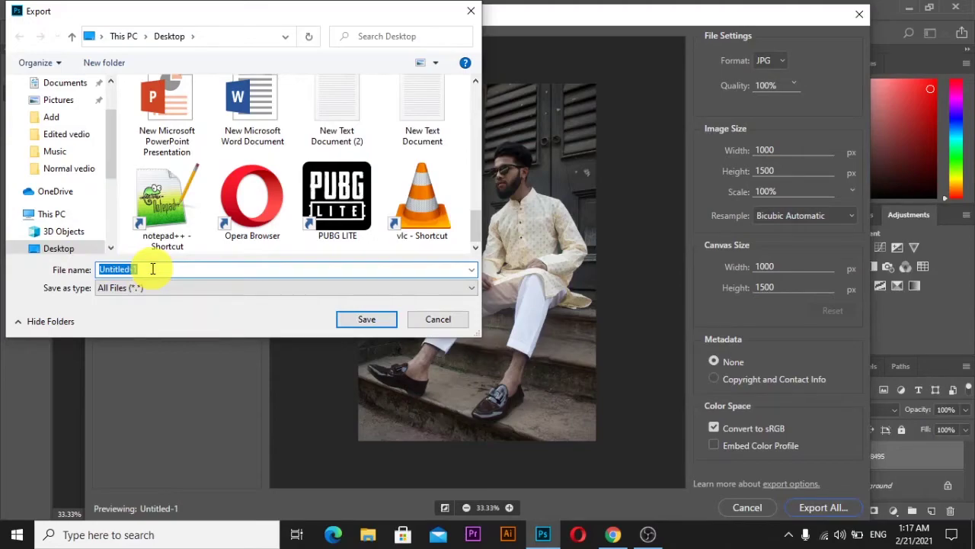
pyautogui.write('w')
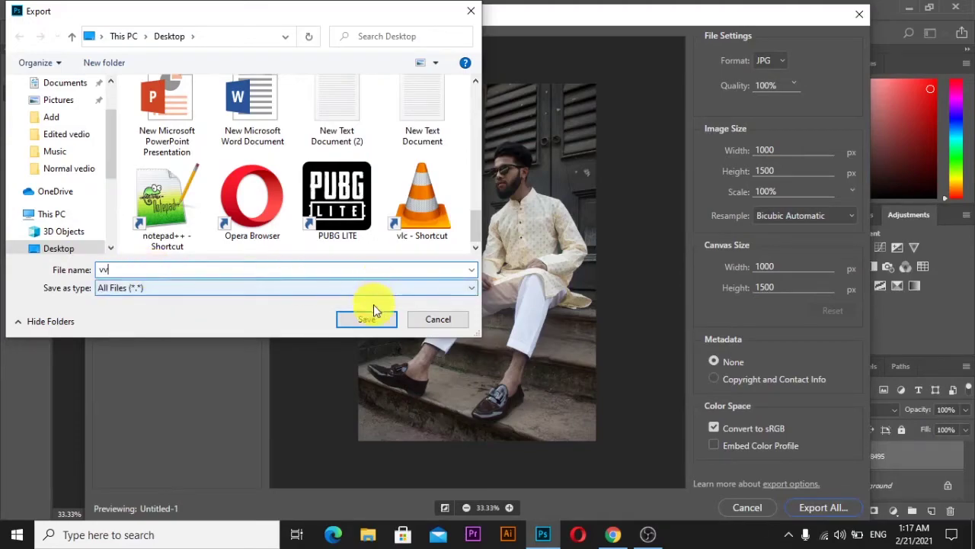
pyautogui.click(383, 320)
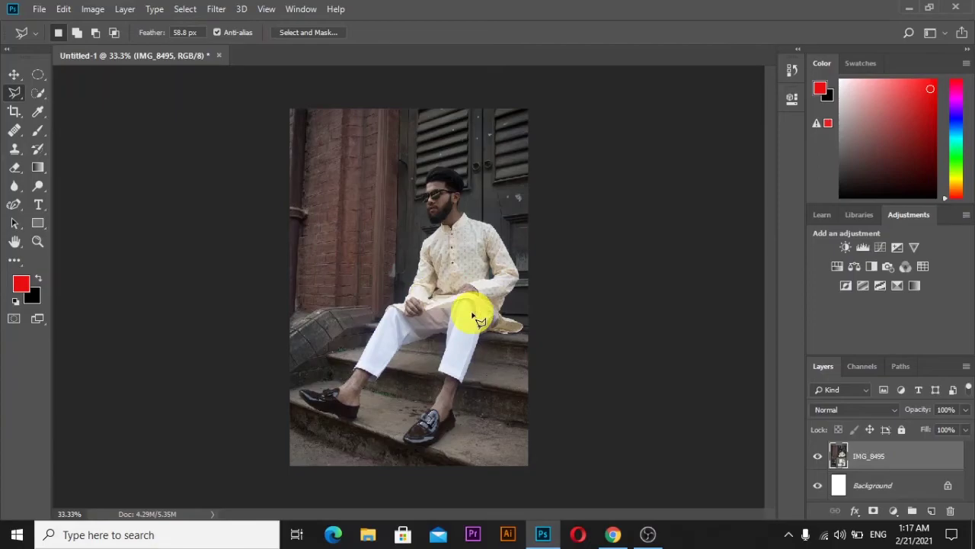
pyautogui.click(911, 11)
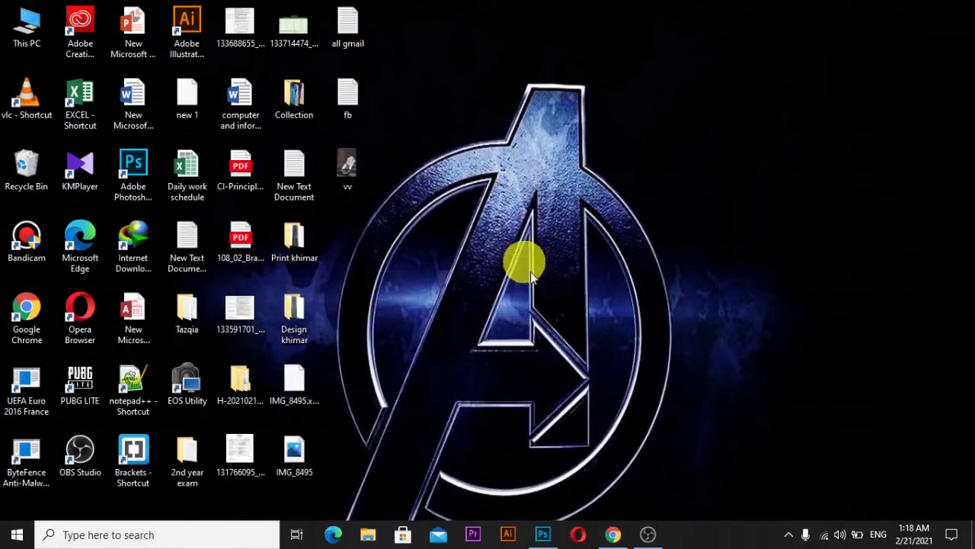
# - Arrange vv and IMG_8495 side by side at the desktop centre and open vv
pyautogui.moveTo(351, 165); pyautogui.dragTo(526, 263)
pyautogui.moveTo(306, 453); pyautogui.dragTo(626, 240)
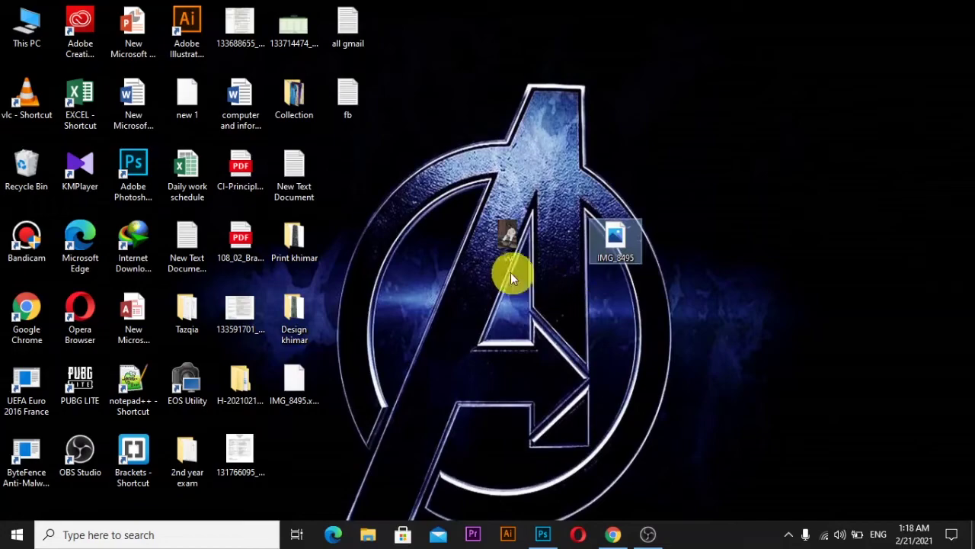
pyautogui.doubleClick(515, 245)
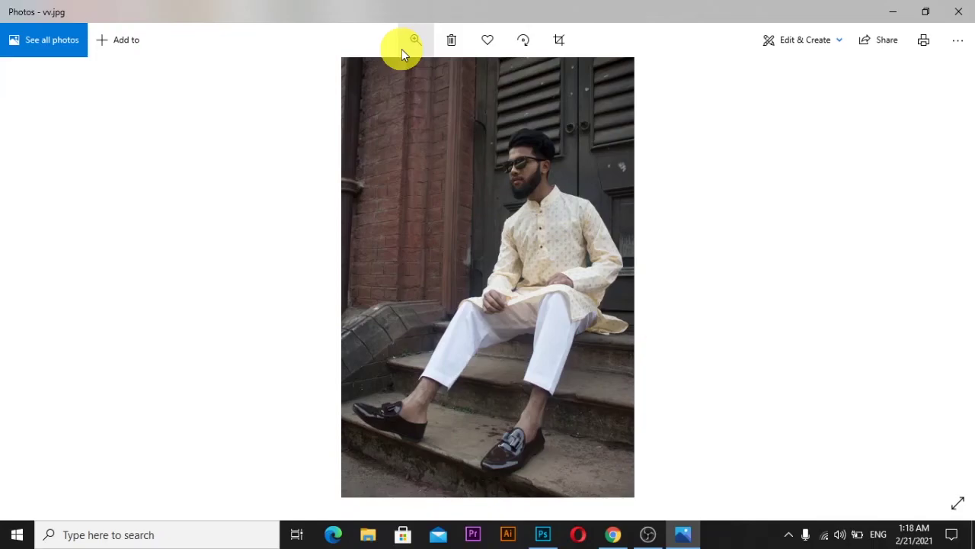
# - Close Windows Photos showing vv.jpg and refresh the desktop
pyautogui.click(963, 18)
pyautogui.rightClick(693, 104)
pyautogui.click(743, 148)
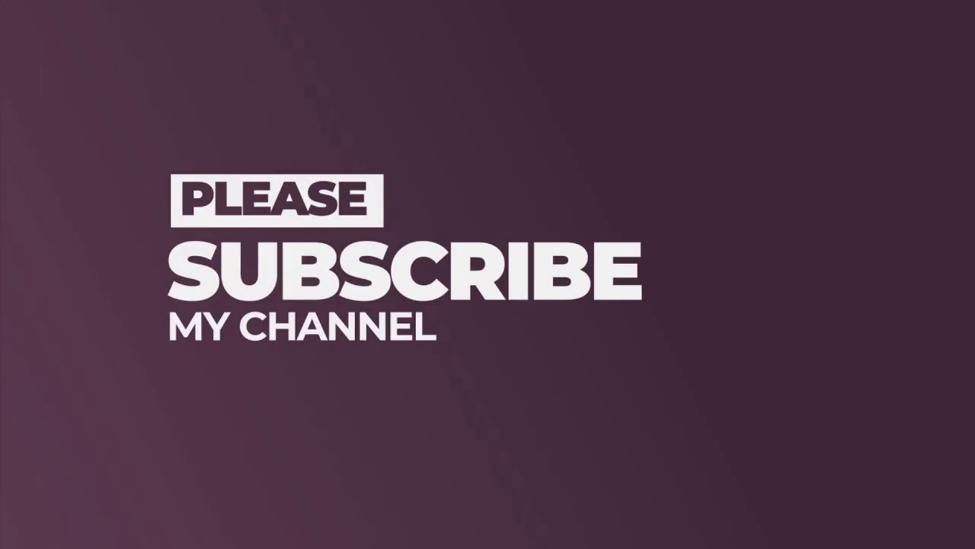